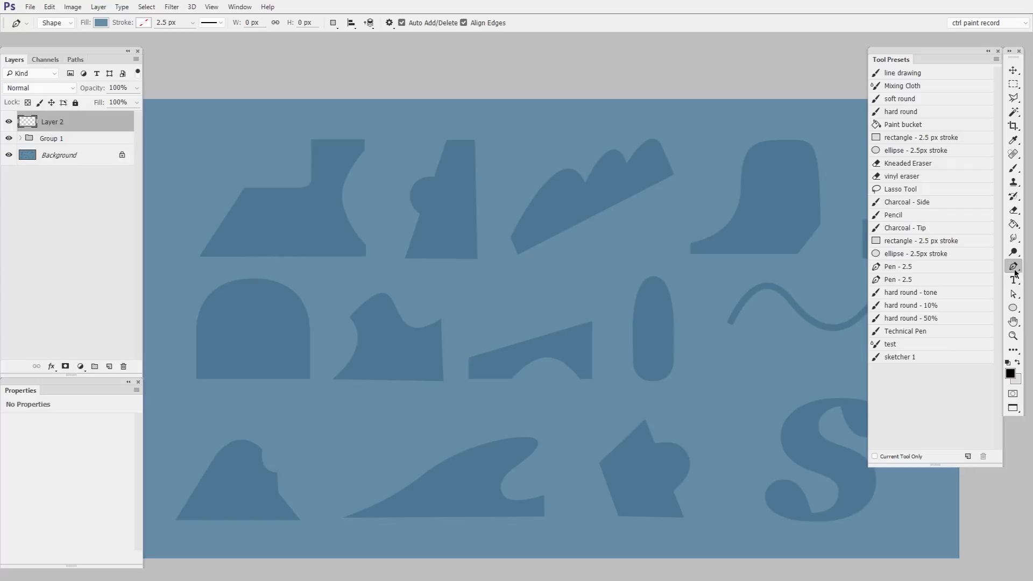
Set the Pen tool to draw shapes with a black fill.
left_click(64, 23)
left_click(103, 22)
left_click(163, 43)
left_click_drag(415, 272, 373, 290)
left_click(625, 148)
left_click_drag(339, 229, 511, 297)
left_click(147, 26)
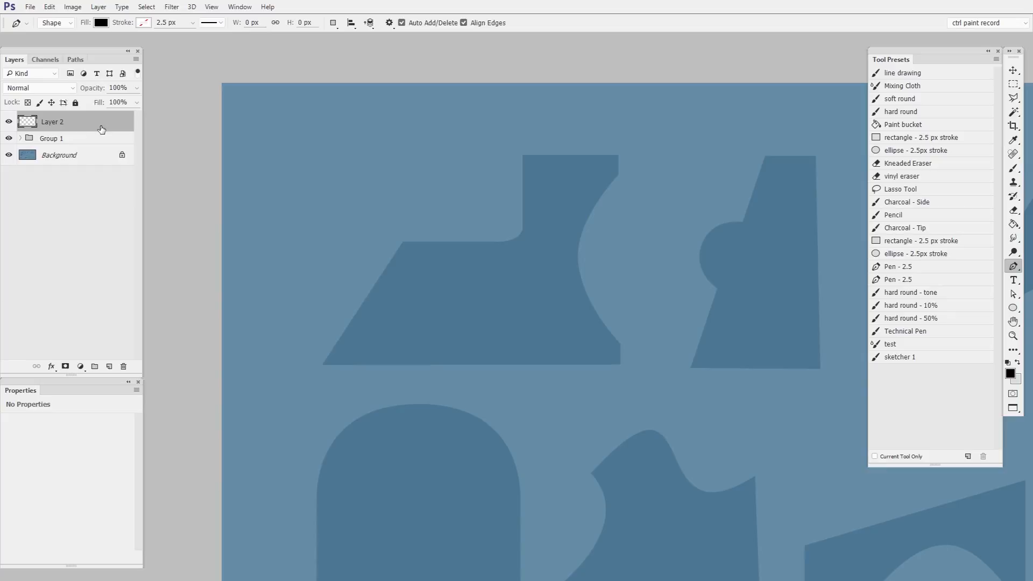
Examine the corners and curves of the template shapes to judge where anchor points belong.
left_click_drag(703, 447, 686, 405)
left_click_drag(584, 403, 628, 383)
left_click_drag(576, 404, 577, 334)
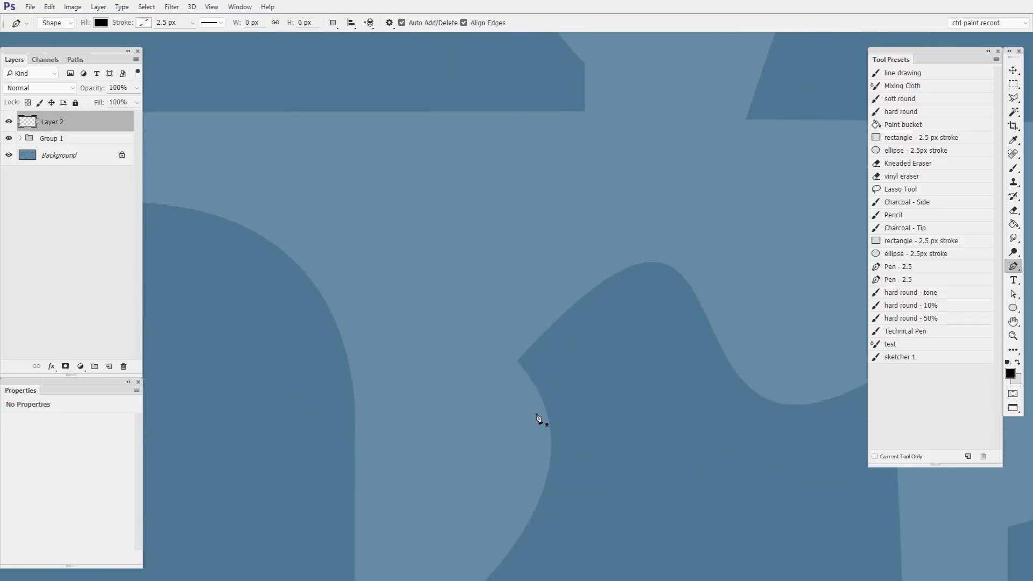
left_click_drag(636, 353, 428, 402)
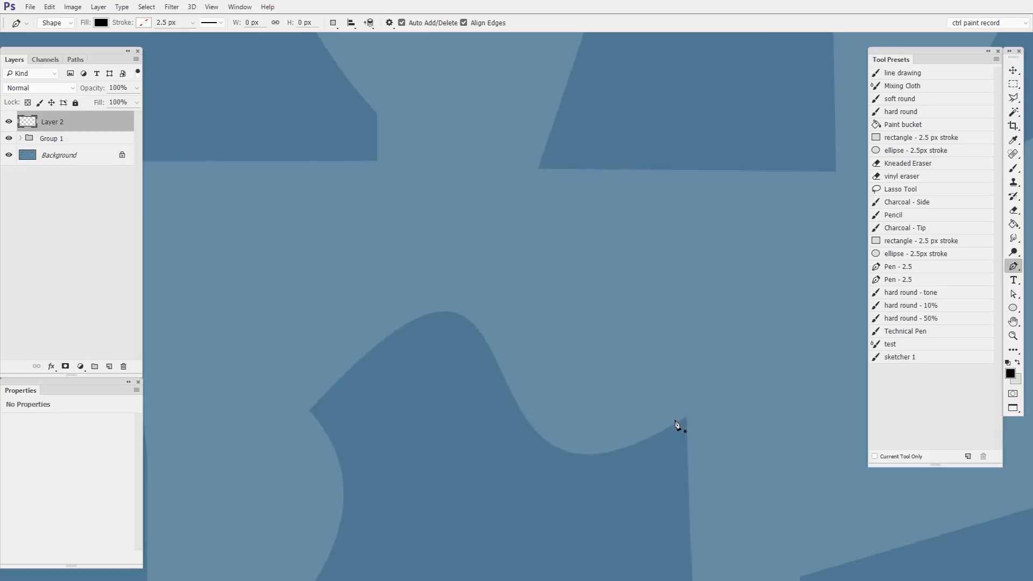
left_click_drag(602, 215, 643, 360)
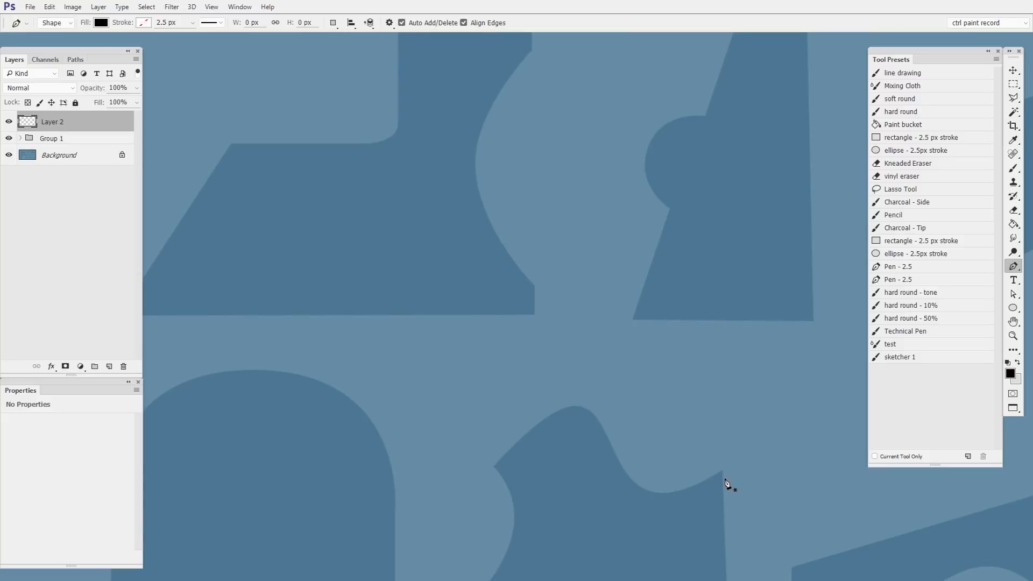
left_click_drag(602, 444, 627, 381)
left_click_drag(422, 434, 615, 335)
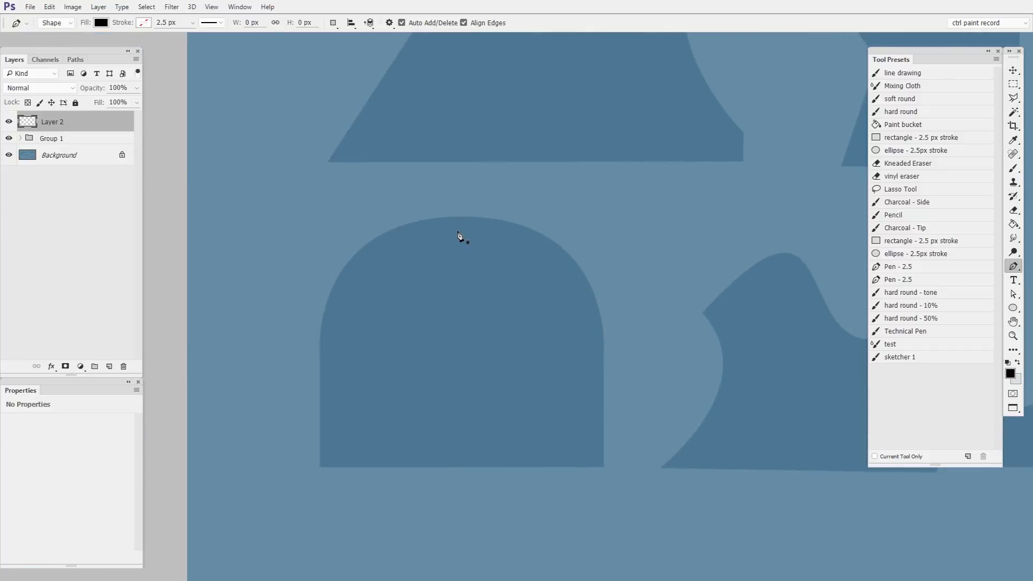
left_click_drag(475, 106, 521, 344)
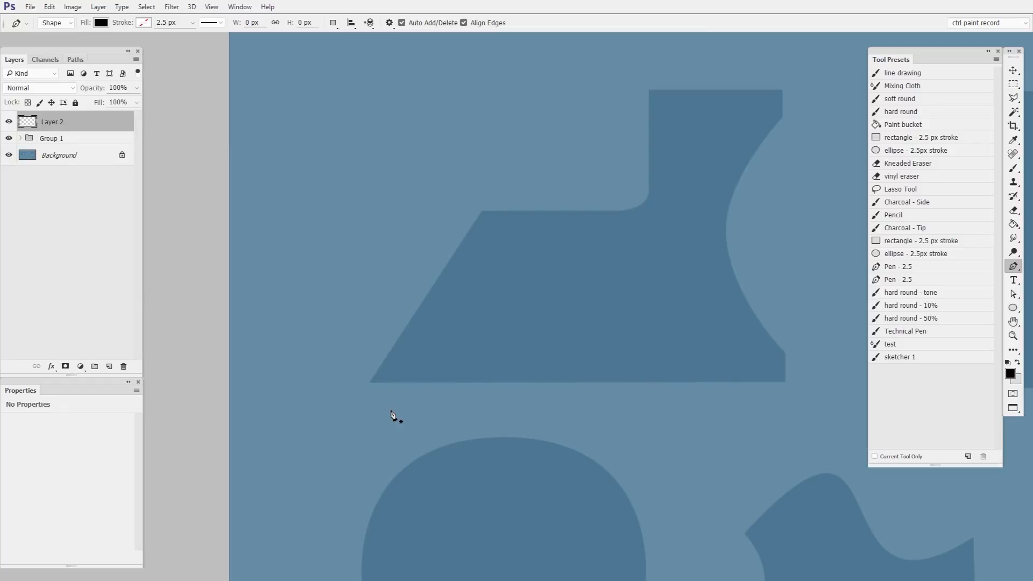
Start tracing the first template shape with the Pen tool, placing anchors at both ends of its slanted edge.
key("z")
left_click_drag(433, 350, 524, 301)
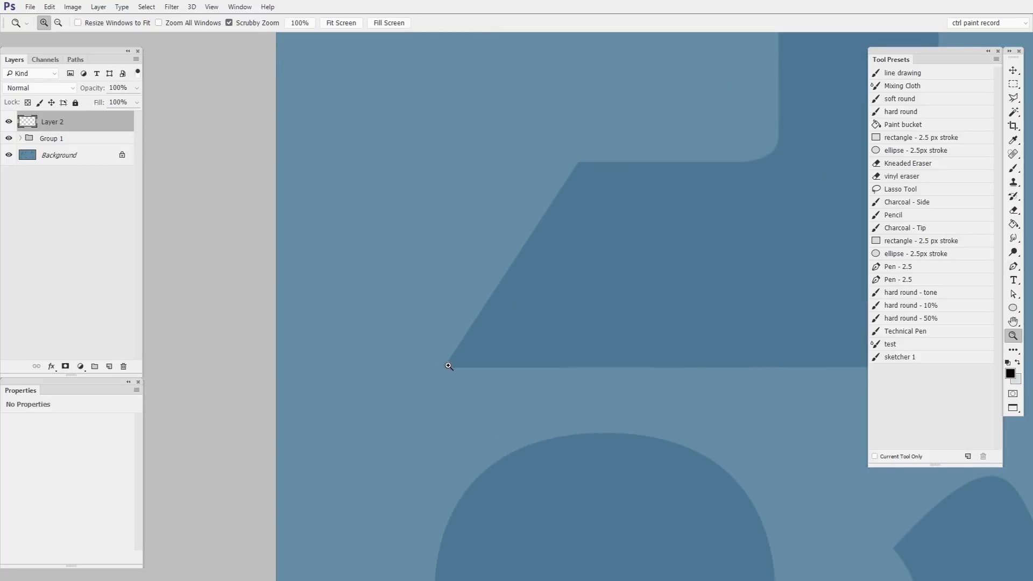
key("p")
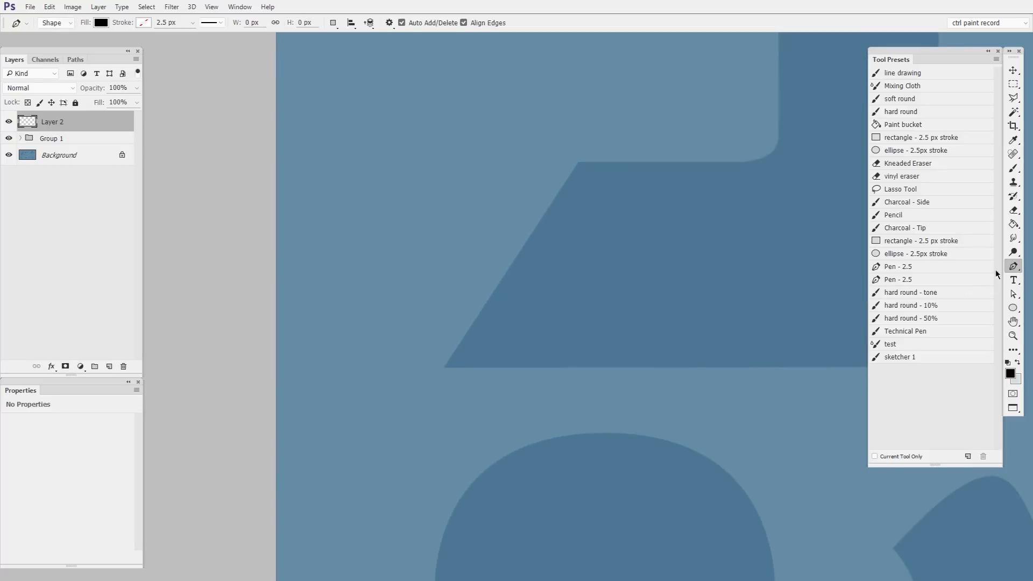
left_click(444, 367)
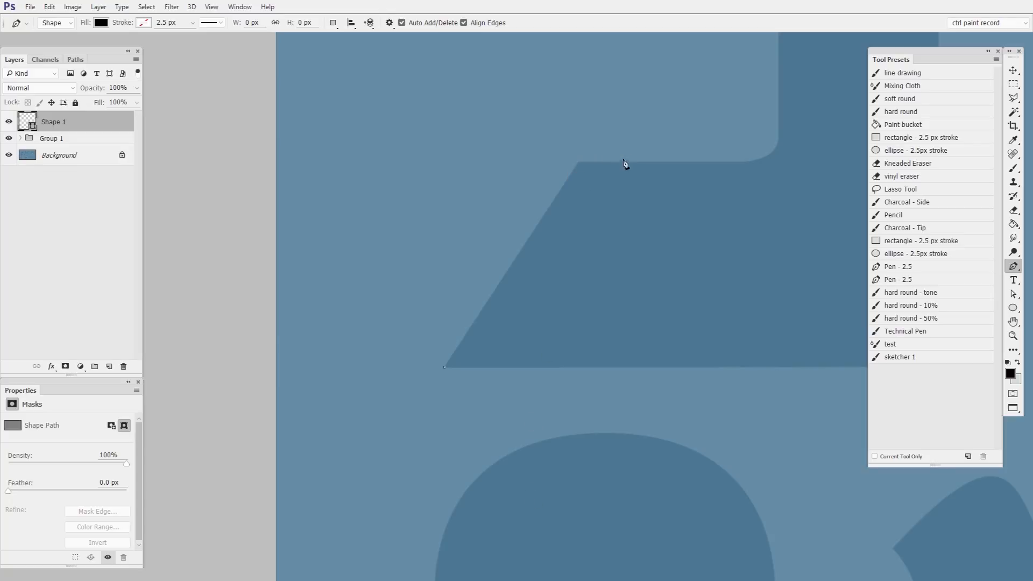
left_click(579, 161)
Trace the horizontal edge and rounded inner corner, placing smooth anchors where the curve begins and ends.
left_click_drag(694, 214, 521, 355)
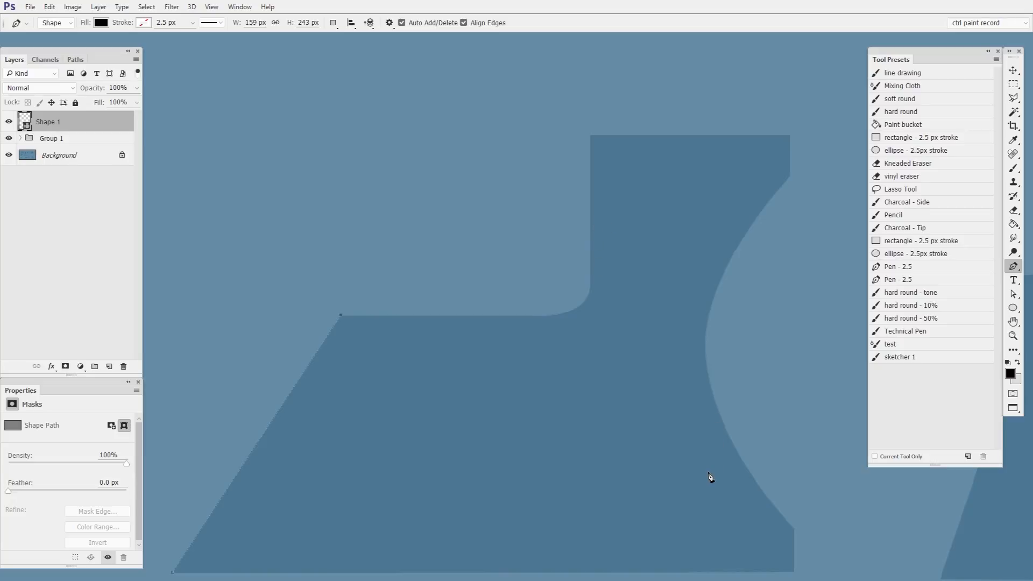
left_click(518, 316)
left_click_drag(544, 317, 531, 368)
mouse_move(549, 310)
left_mouse_down()
mouse_move(547, 256)
mouse_move(549, 318)
left_mouse_up()
left_click_drag(551, 317, 552, 316)
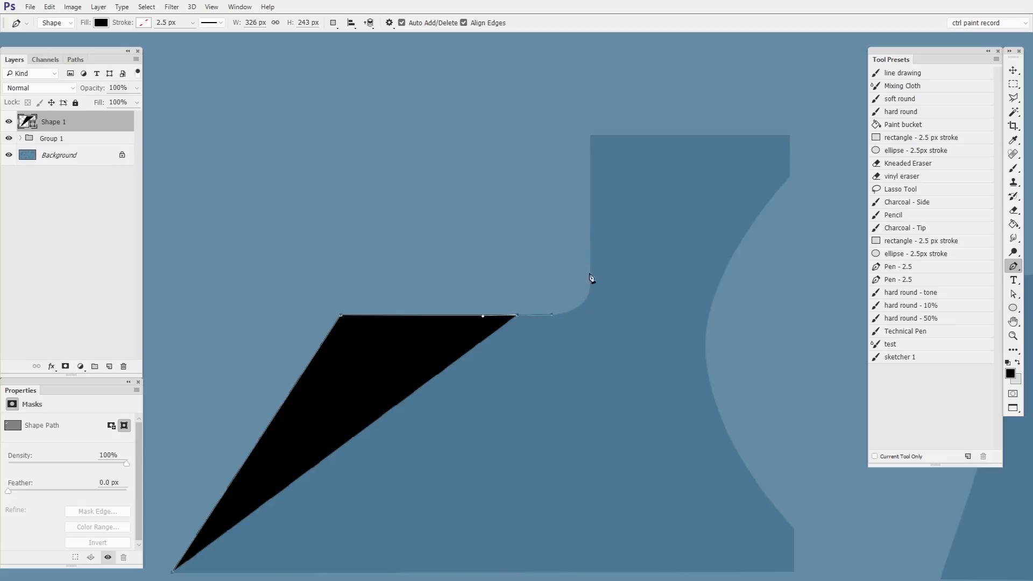
left_click_drag(592, 251, 591, 246)
left_click_drag(592, 197, 590, 182)
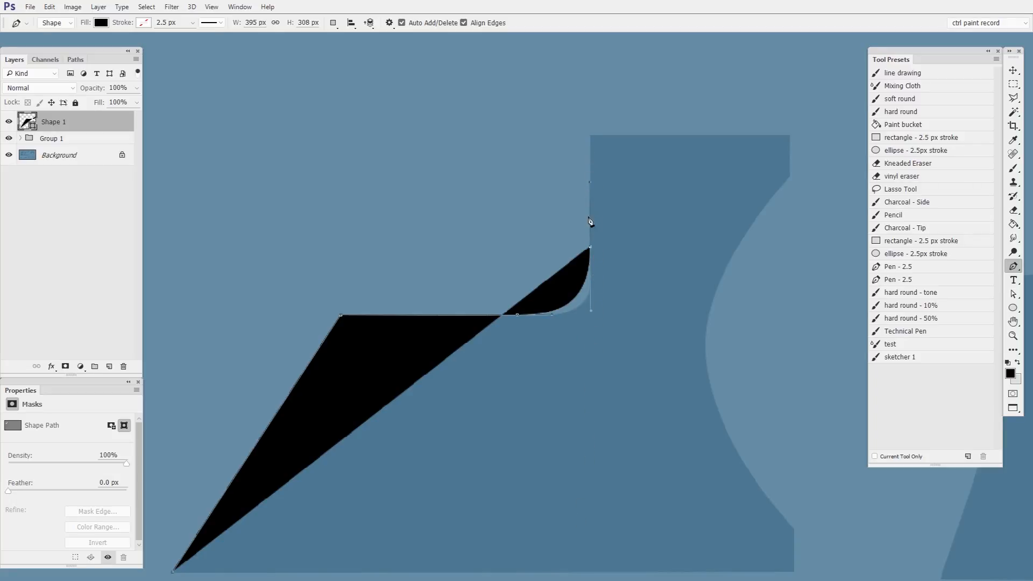
Continue the path around the shape's top edge and short vertical side to a smooth anchor midway along the concave curve.
left_click(590, 137)
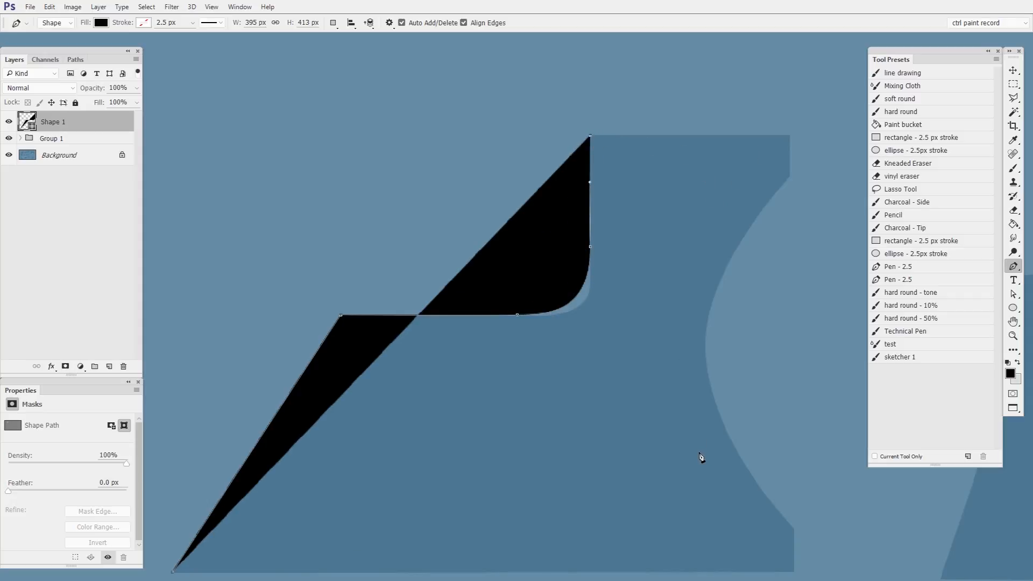
left_click(789, 136)
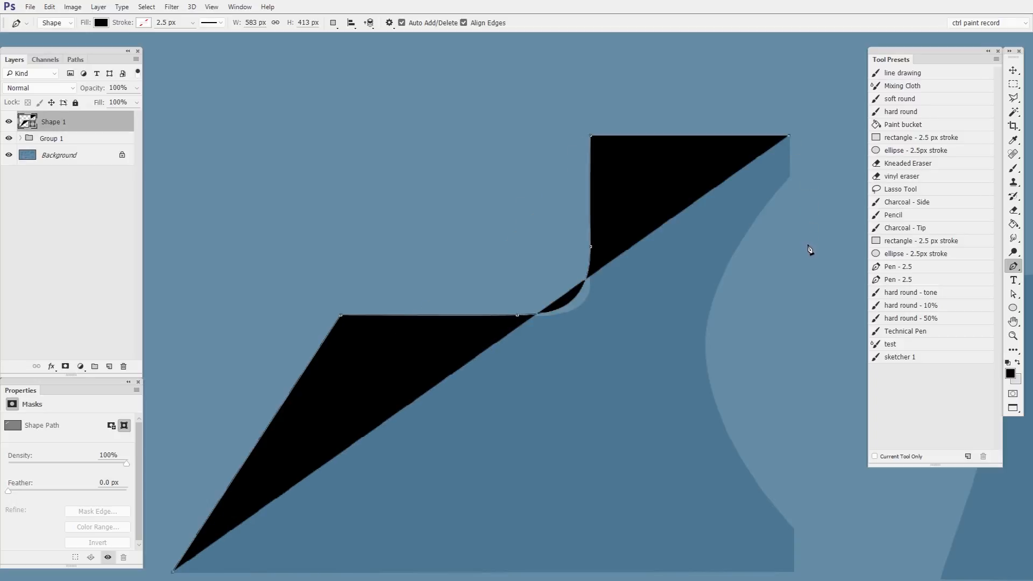
left_click_drag(795, 196, 636, 150)
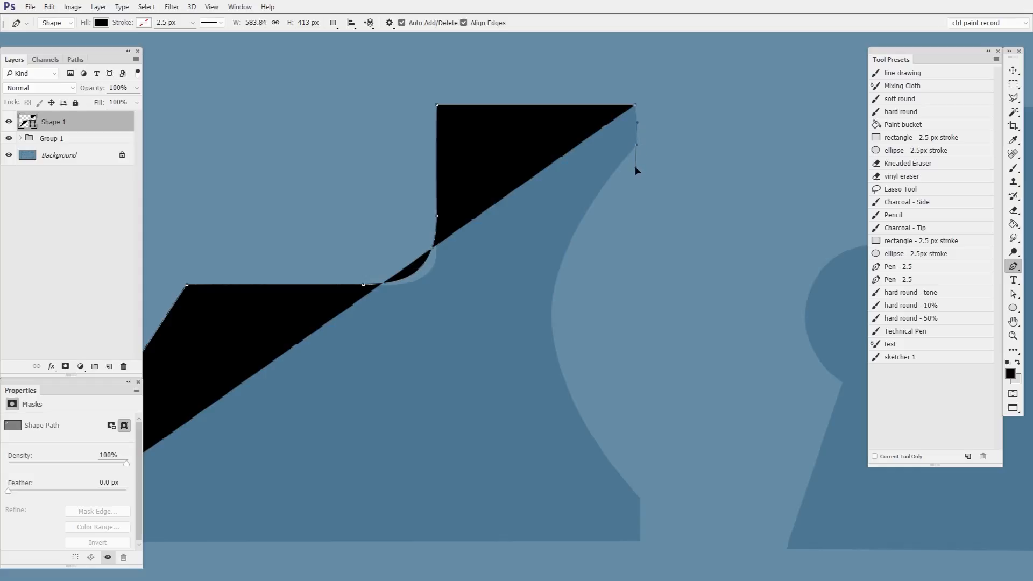
left_click_drag(635, 172, 636, 170)
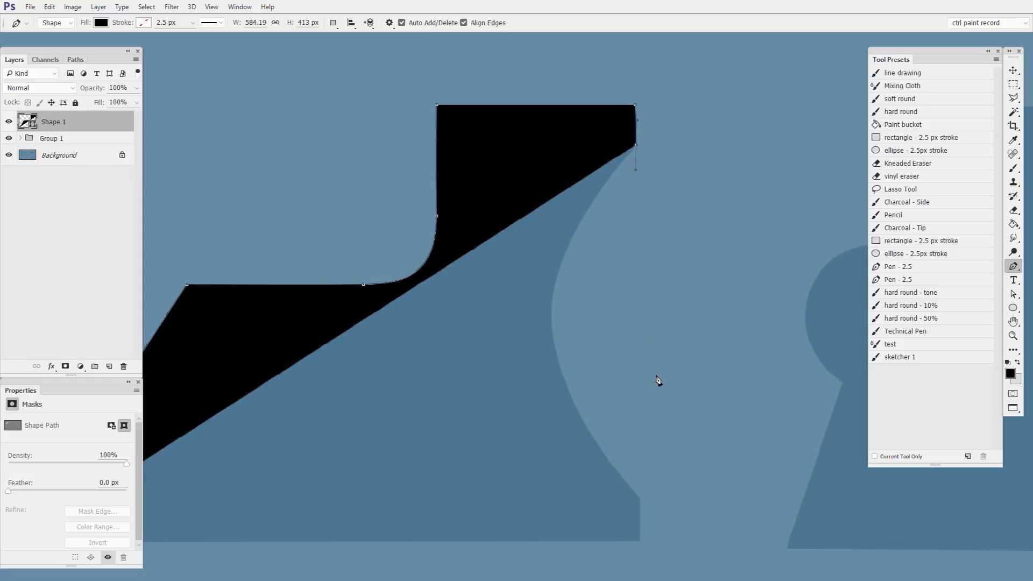
left_click_drag(552, 316, 550, 414)
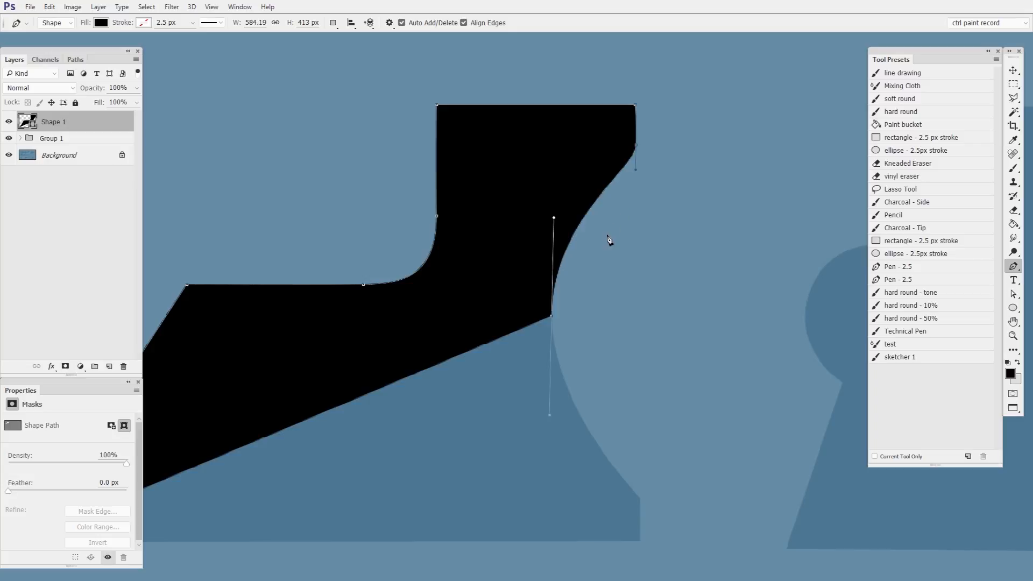
Lower the Shape 1 layer's opacity to 46% and compare the traced outline with the template underneath.
left_click(137, 89)
left_click_drag(112, 100, 111, 101)
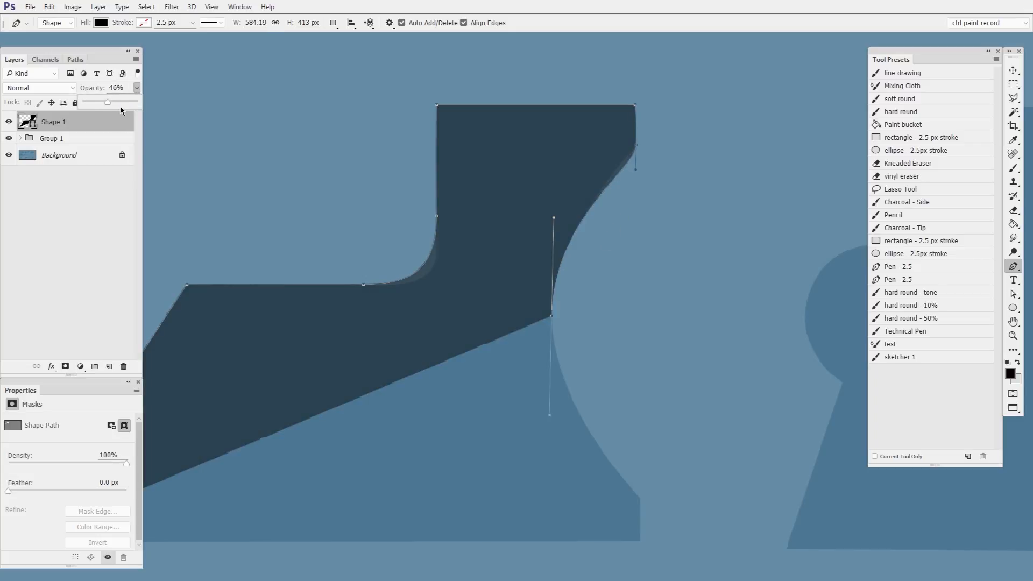
left_click_drag(636, 159, 709, 268)
left_click_drag(634, 239, 727, 229)
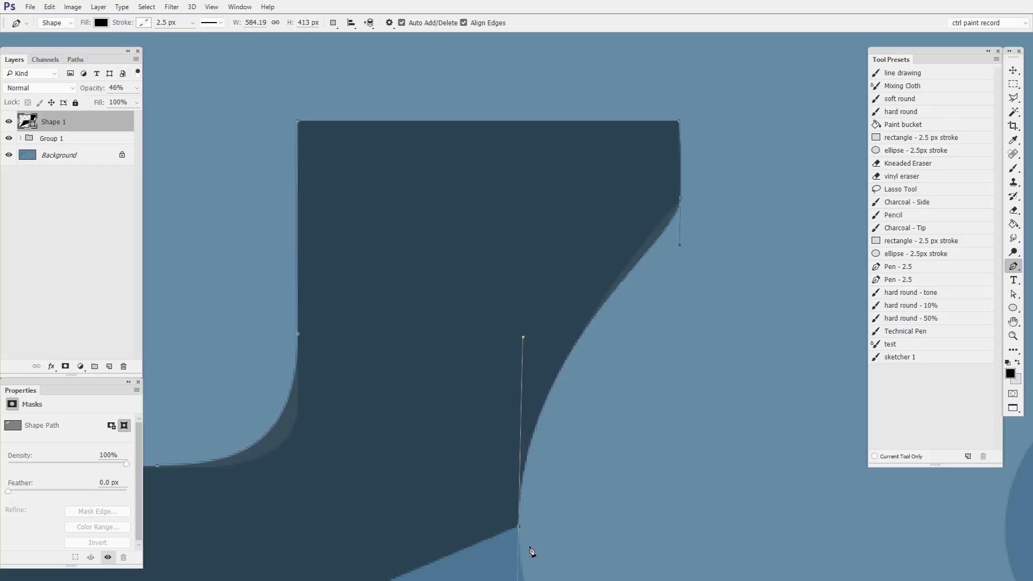
left_click_drag(408, 208, 557, 224)
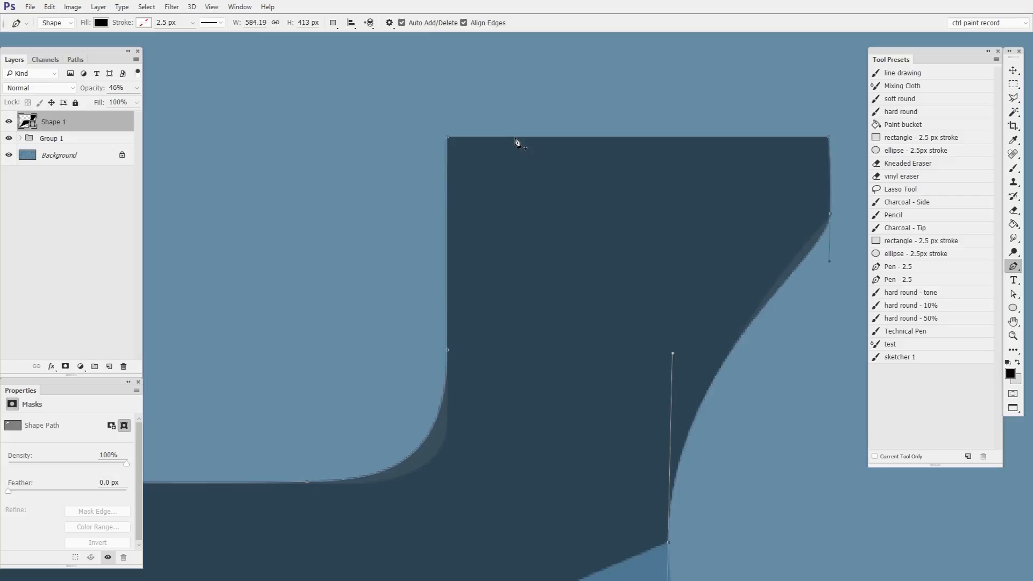
left_click_drag(767, 390, 652, 264)
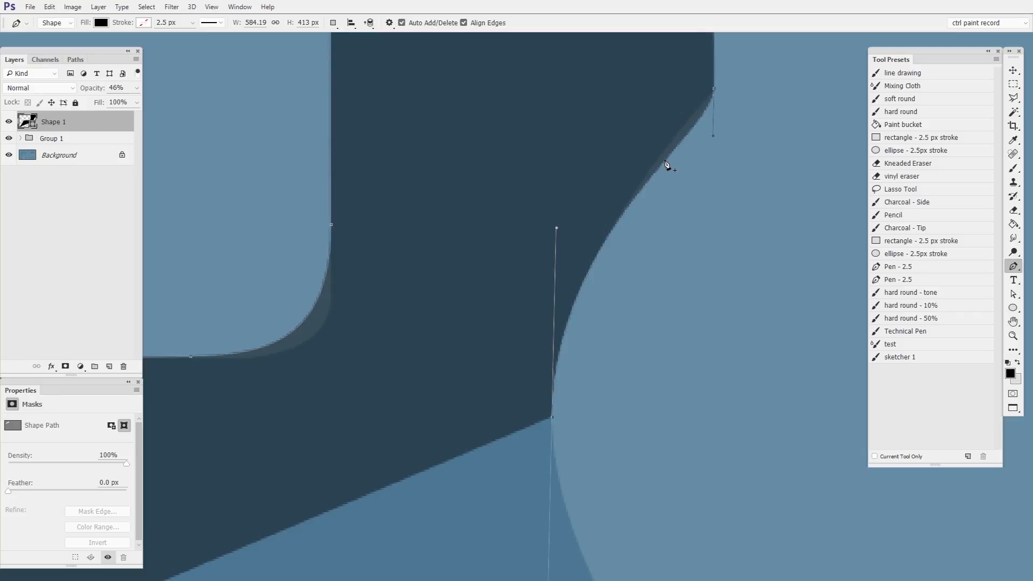
Adjust the direction handles of the concave curve's top and middle anchors so the upper half matches the template.
left_click_drag(737, 122, 667, 291)
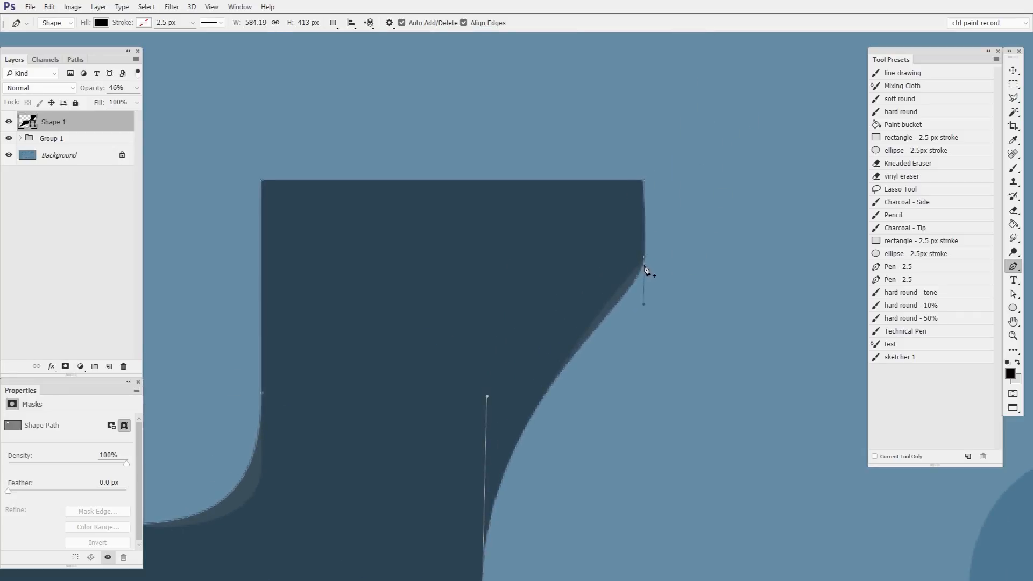
key("alt")
left_click_drag(644, 306, 623, 289)
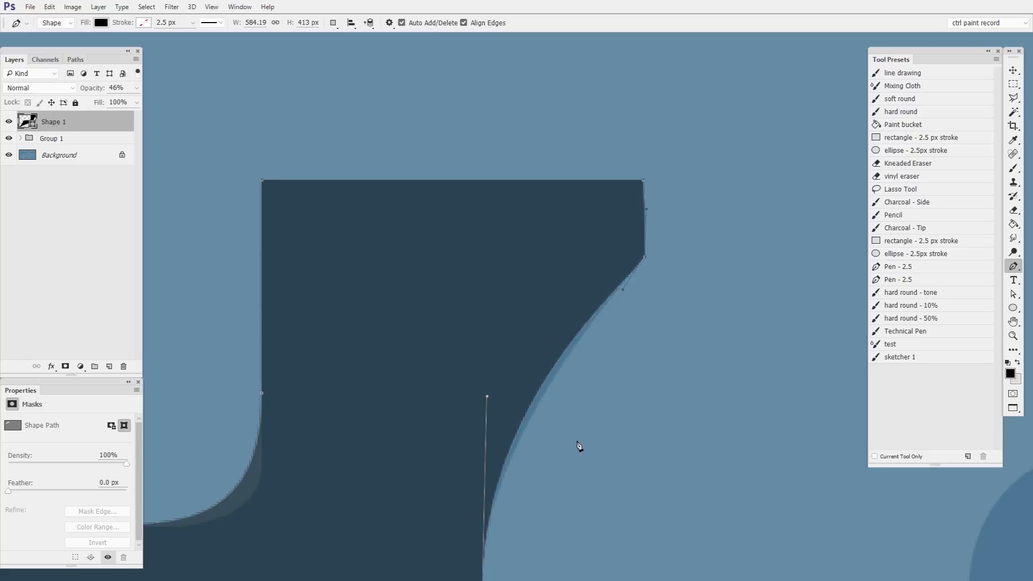
left_click_drag(574, 431, 630, 242)
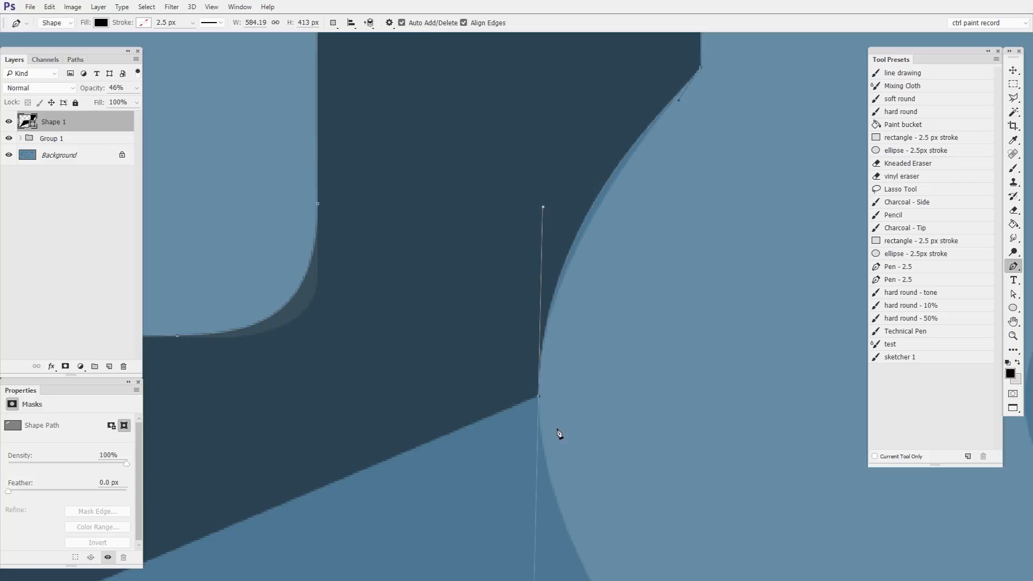
key("ctrl")
left_click_drag(543, 208, 548, 212)
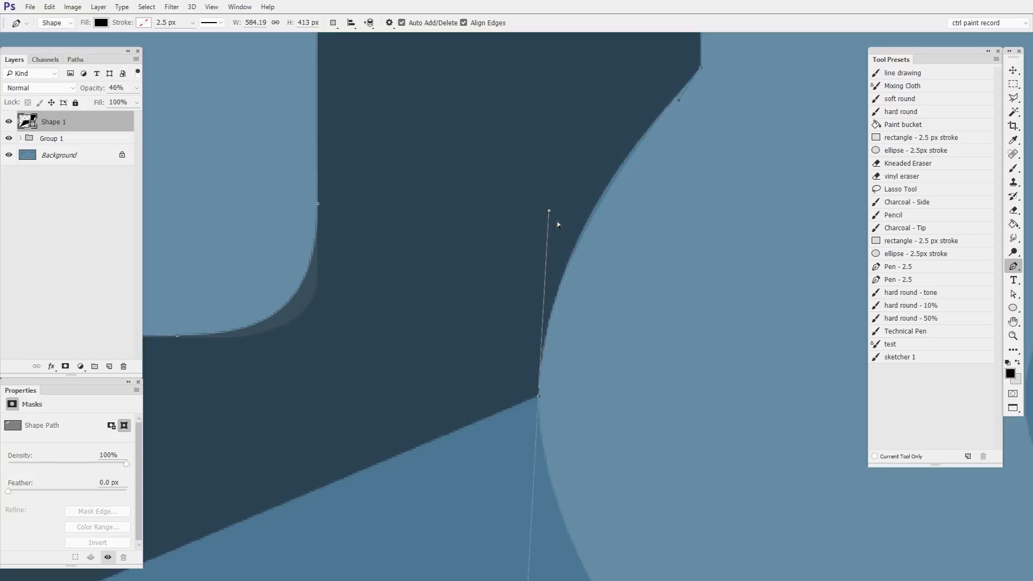
Extend the path with a smooth anchor at the concave curve's lower end and an anchor at the bottom corner.
left_click_drag(623, 419, 588, 249)
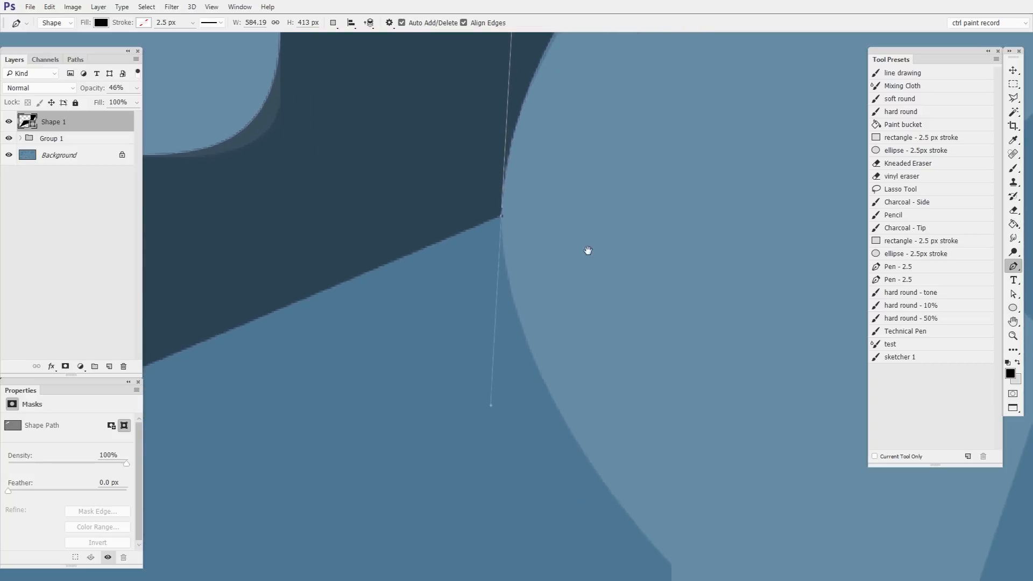
left_click(626, 294, "alt")
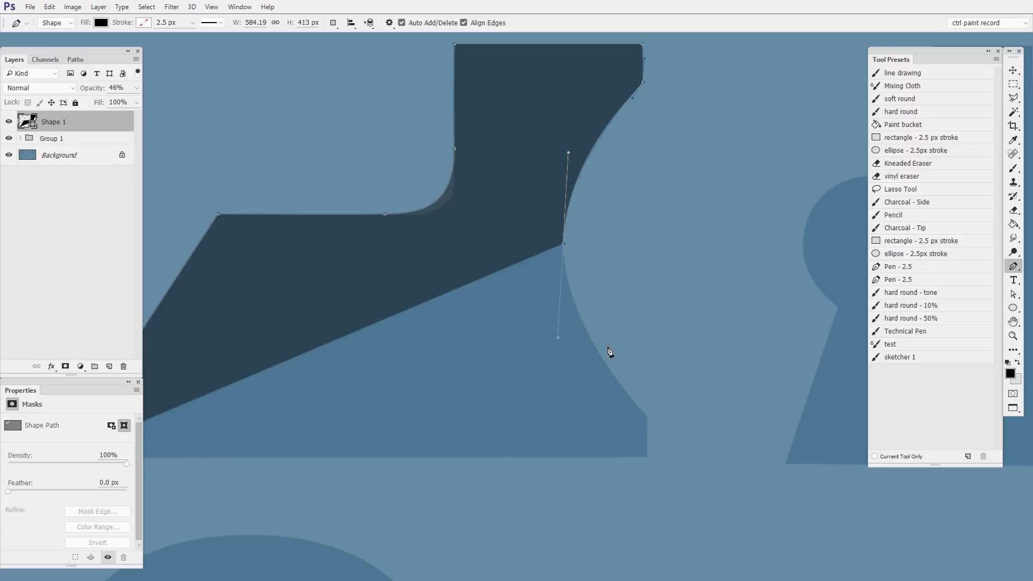
left_click(648, 418)
left_click_drag(659, 430, 660, 431)
key("ctrl+space")
left_click_drag(701, 400, 731, 395)
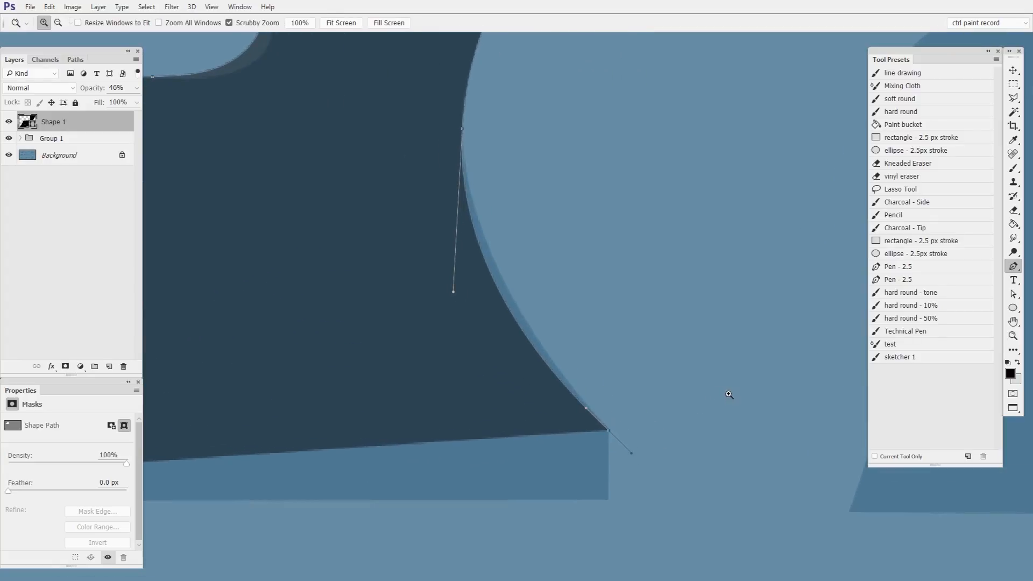
left_click(608, 500)
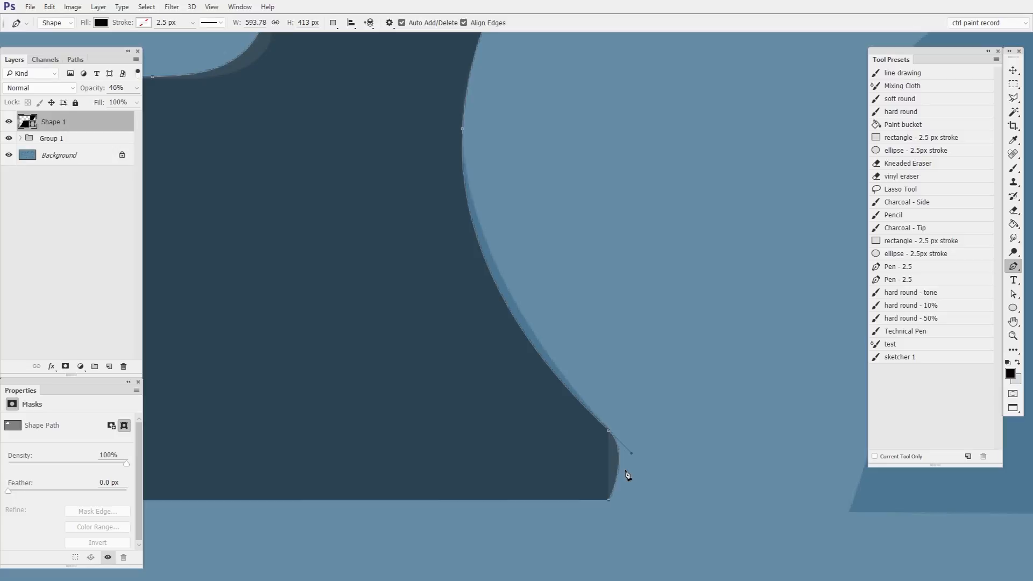
Fold back the lower curve anchor's outgoing handle to straighten the short vertical edge above the bottom corner.
left_click_drag(656, 270, 681, 269)
key("alt")
left_click_drag(658, 428, 635, 442)
left_click(635, 443, "alt")
Delete the concave curve's middle anchor and reshape the curve with the handles of its two end anchors.
key("ctrl")
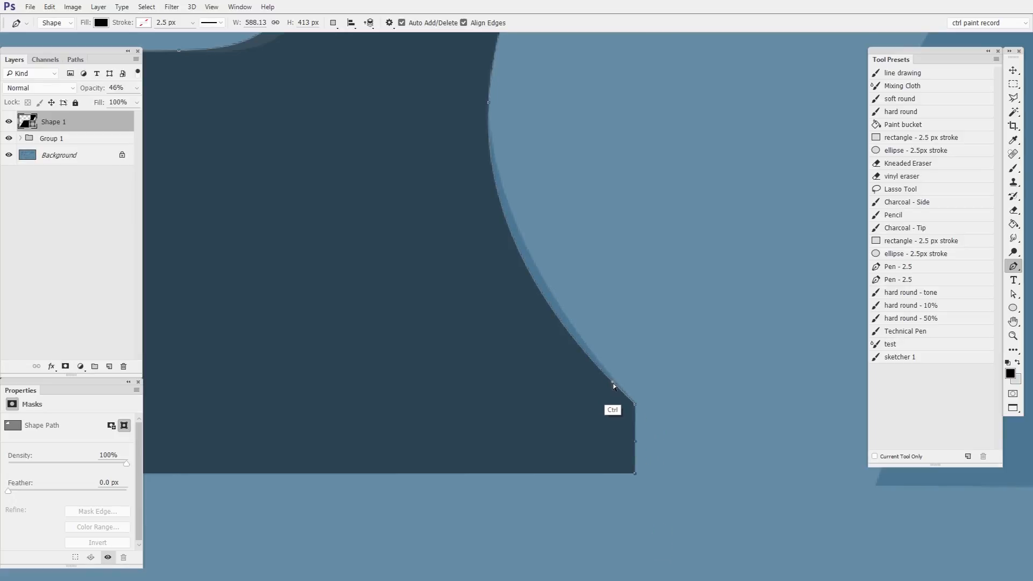
left_click_drag(612, 382, 609, 372)
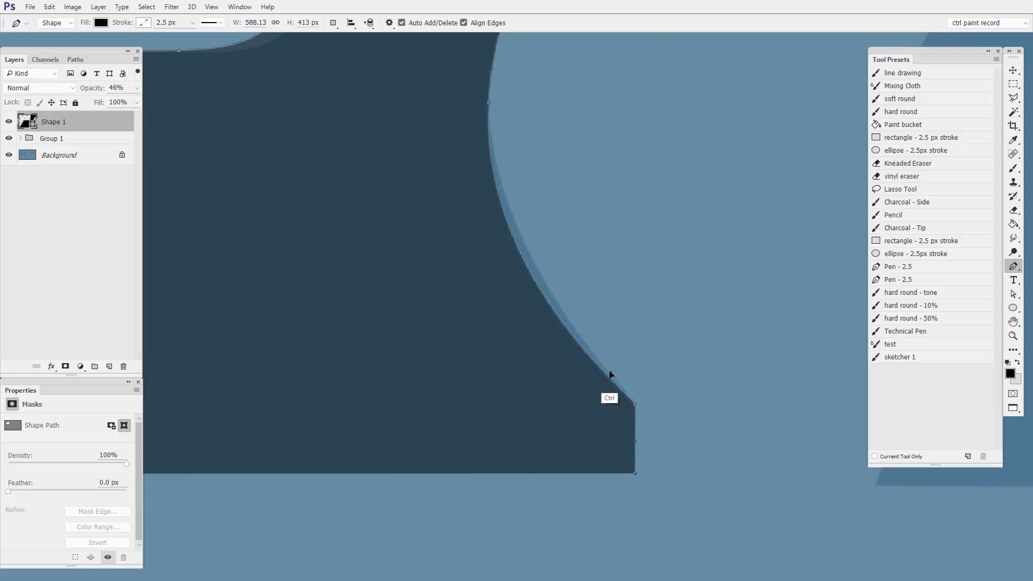
left_click(489, 104)
left_click_drag(576, 224, 544, 315)
left_click_drag(383, 232, 391, 237)
left_click_drag(532, 148, 545, 305)
left_click_drag(447, 303, 445, 271)
left_click_drag(590, 428, 633, 375)
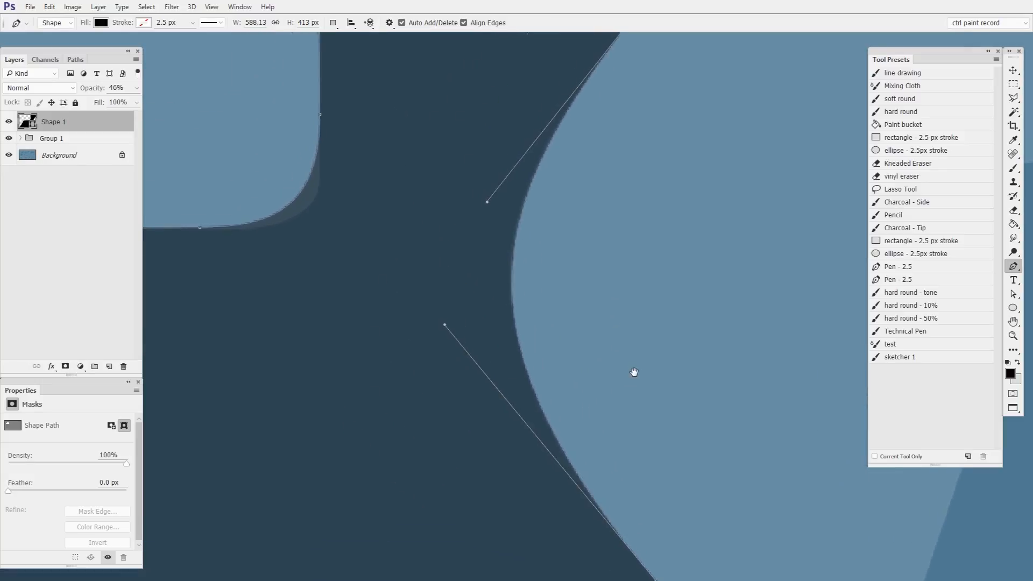
left_click(634, 375, "alt")
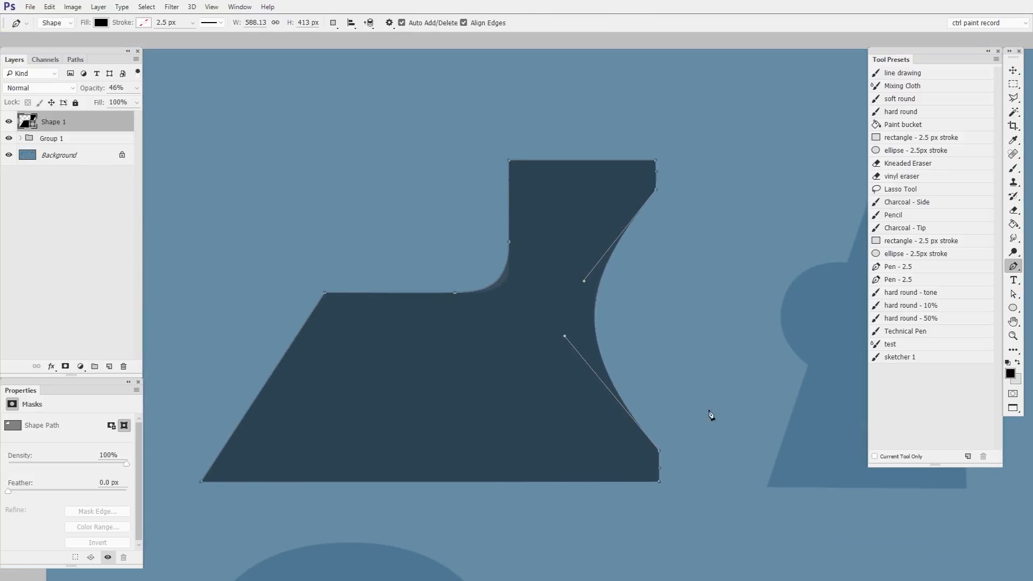
Resume the path from the bottom corner anchor and close it at the starting anchor along the base.
left_click_drag(715, 411, 738, 300)
left_click(718, 355)
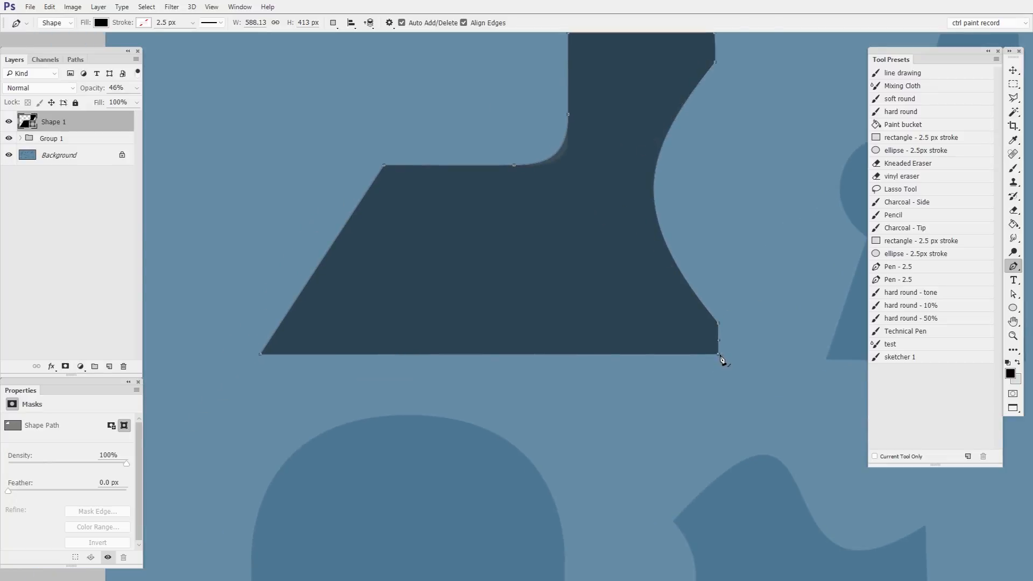
left_click(261, 355)
left_click_drag(656, 425, 622, 536)
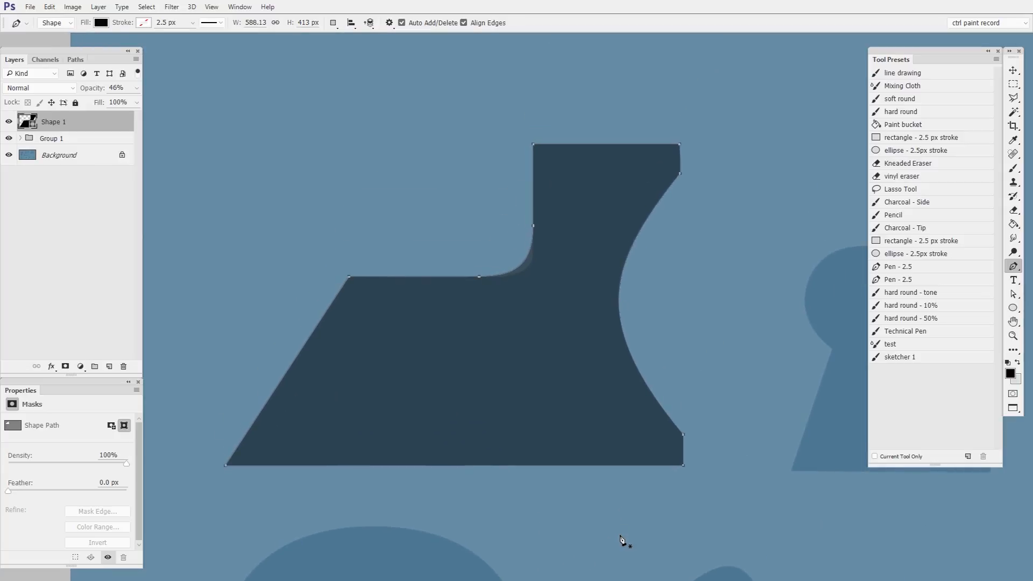
Move the inner rounded corner's upper anchor down its edge and adjust its direction handles to fit the template curve.
left_click_drag(537, 263, 619, 242)
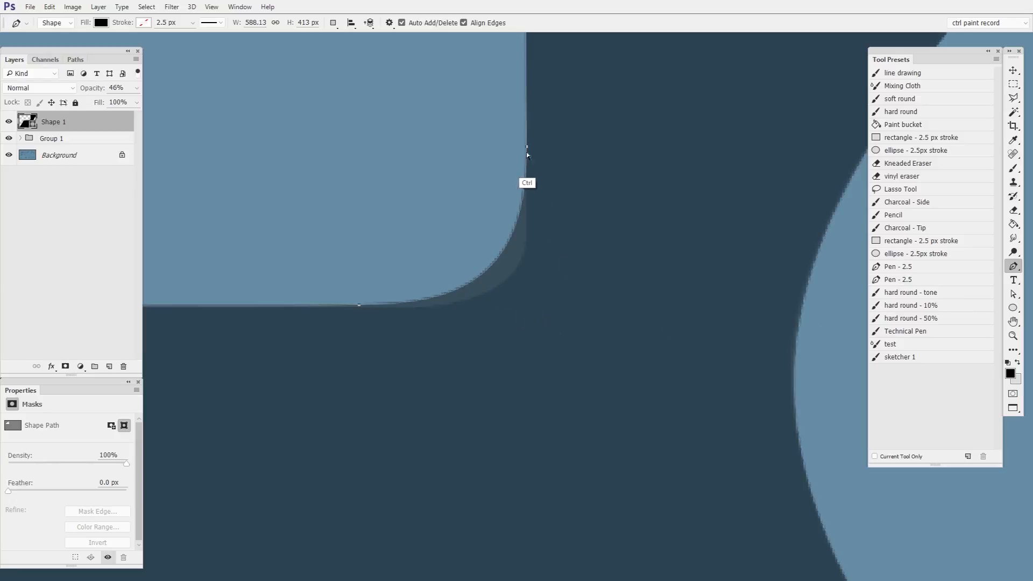
left_click(527, 147, "ctrl")
left_click_drag(527, 295, 526, 341)
left_click_drag(527, 153, 526, 193)
left_click_drag(526, 387, 524, 325)
left_click_drag(526, 192, 526, 224)
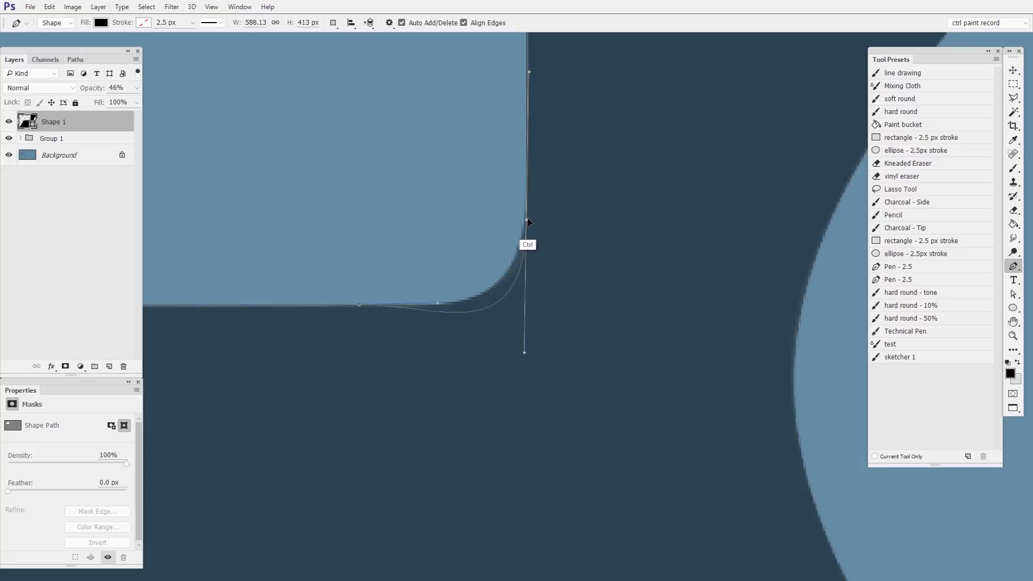
left_click_drag(525, 359, 519, 326)
left_click_drag(572, 265, 562, 315)
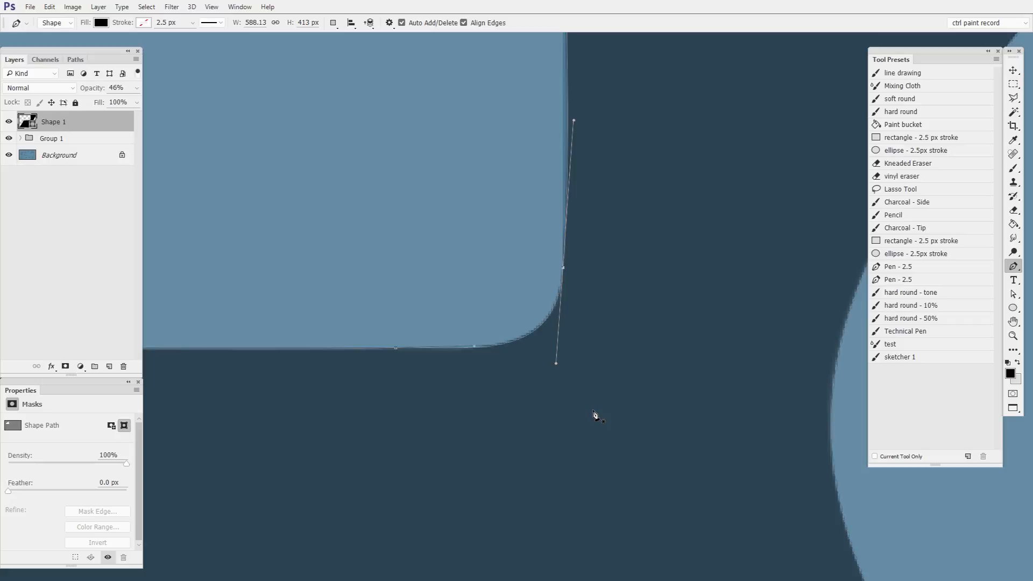
Align the inner corner's upper anchor handles vertically to straighten the edge above the curve.
left_click_drag(670, 301, 598, 362)
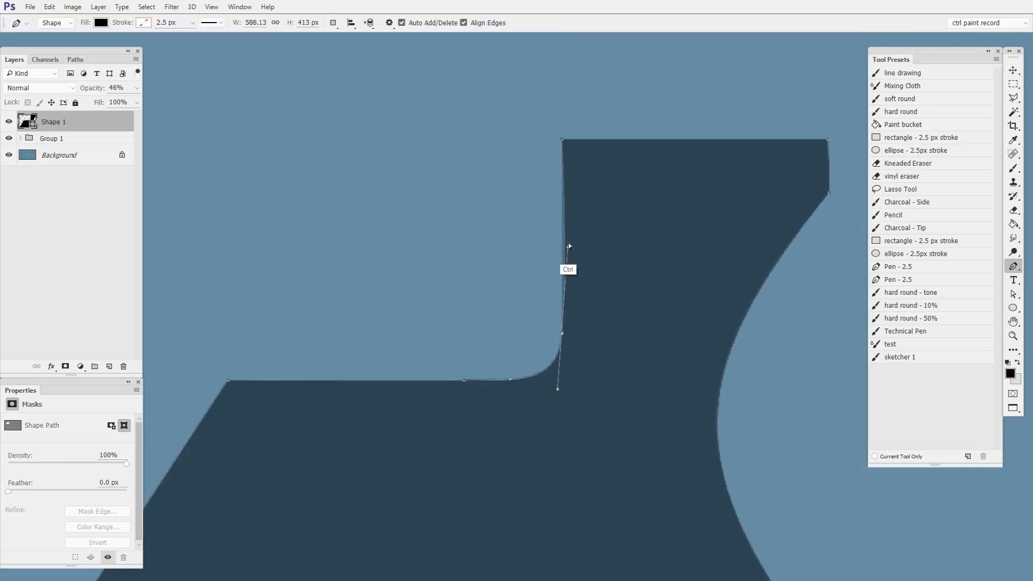
left_click_drag(568, 248, 562, 244)
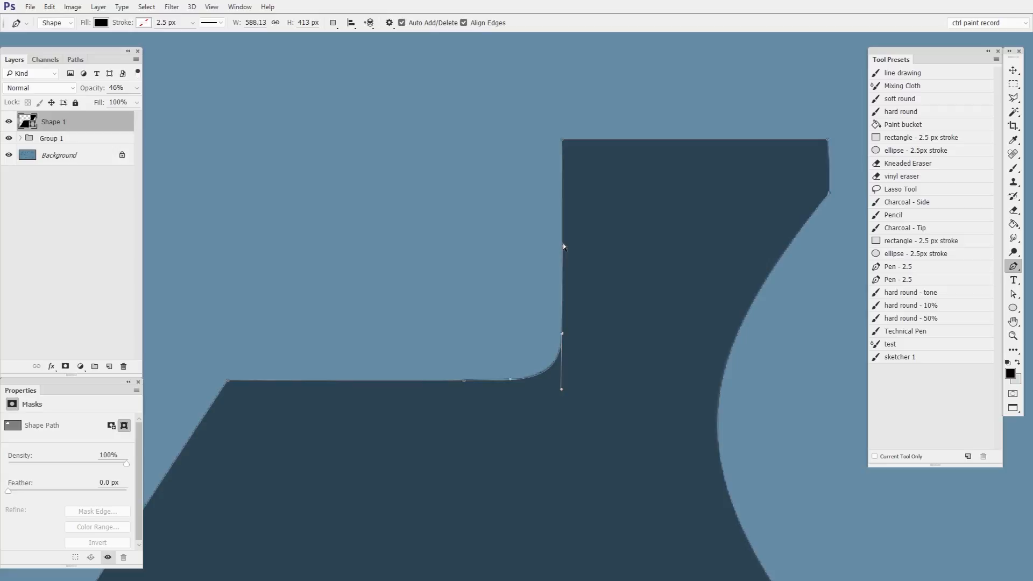
left_click_drag(561, 388, 618, 252)
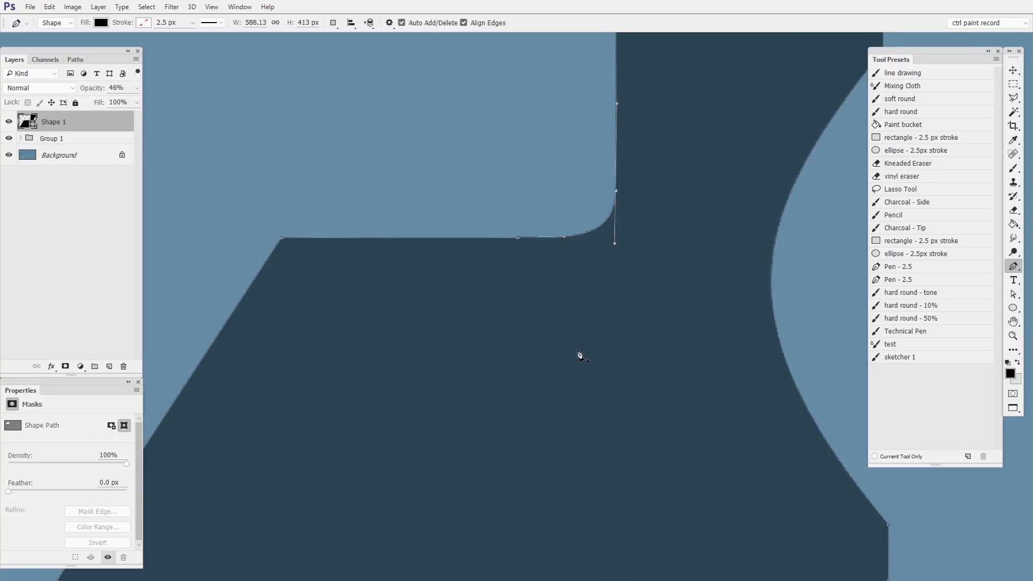
Fine-tune the inner corner's lower anchor along the horizontal edge and finish editing the first shape.
left_click_drag(427, 438, 337, 418)
left_click_drag(462, 223, 463, 224)
scroll(760, 358, "down", 2)
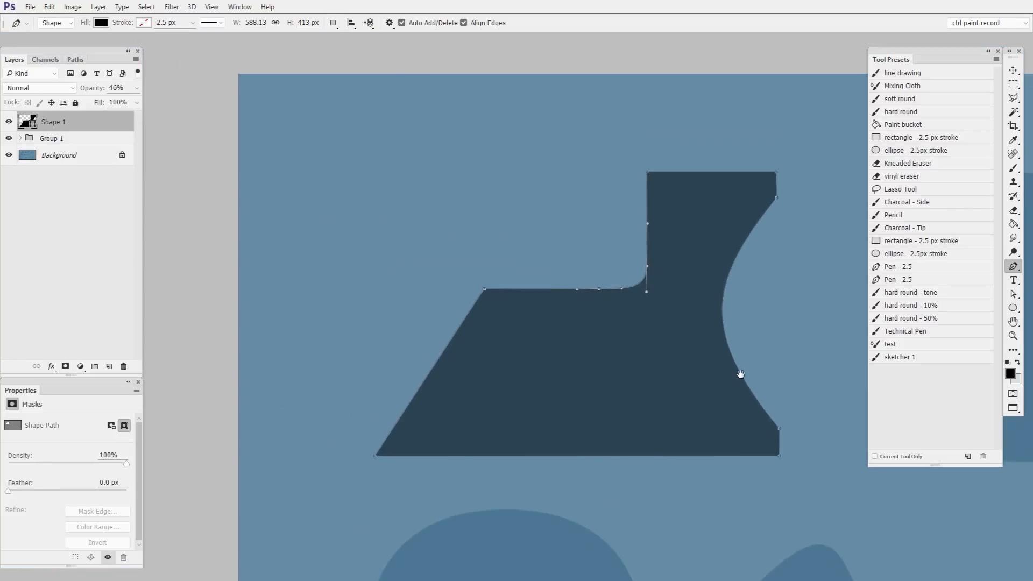
left_click_drag(740, 374, 556, 348)
left_click(1013, 71)
scroll(683, 452, "down", 4)
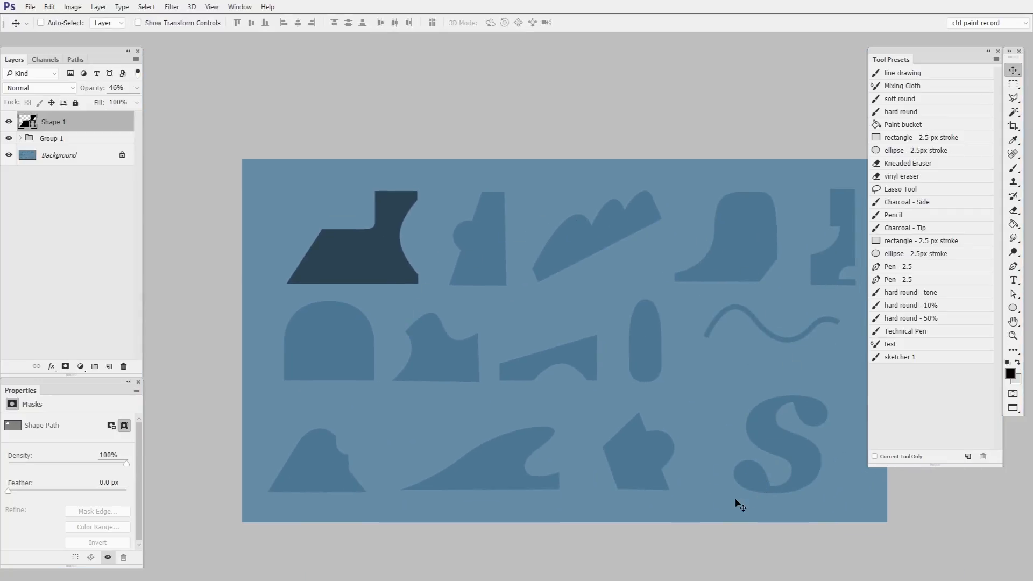
Start a new Pen tool shape with three corner anchors in the empty area between the upper and middle template rows.
left_click(1013, 266)
left_click(515, 314)
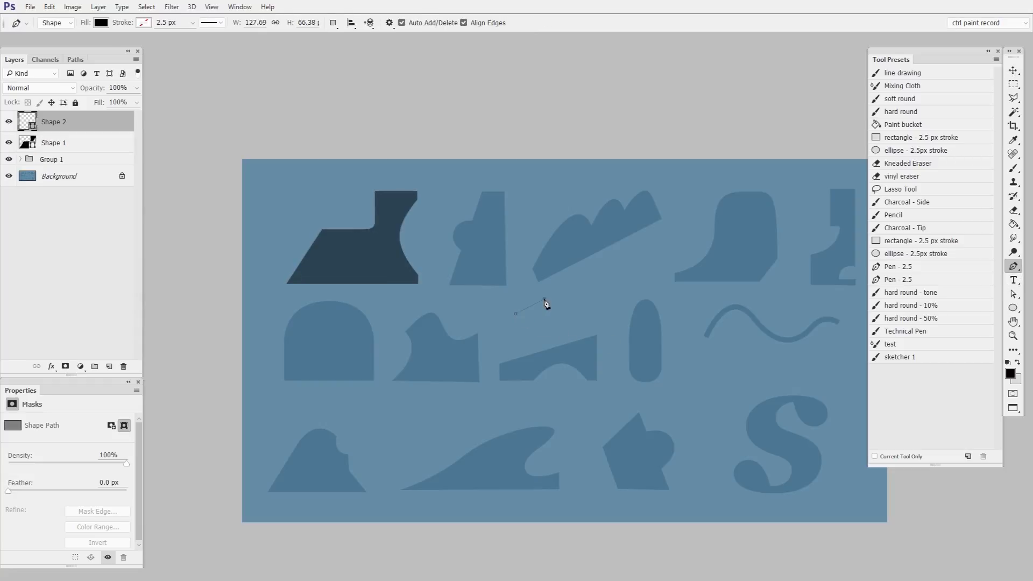
left_click(561, 326)
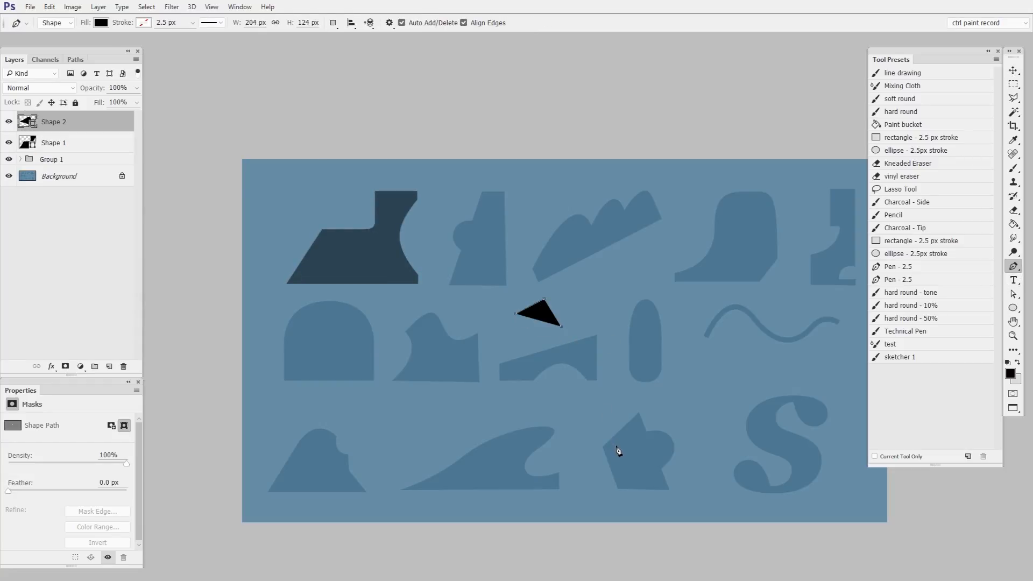
Extend the new shape with smooth anchors forming an arch, and angle the top anchor's outgoing handle upward independently.
left_click_drag(595, 295, 670, 334)
key("ctrl+space")
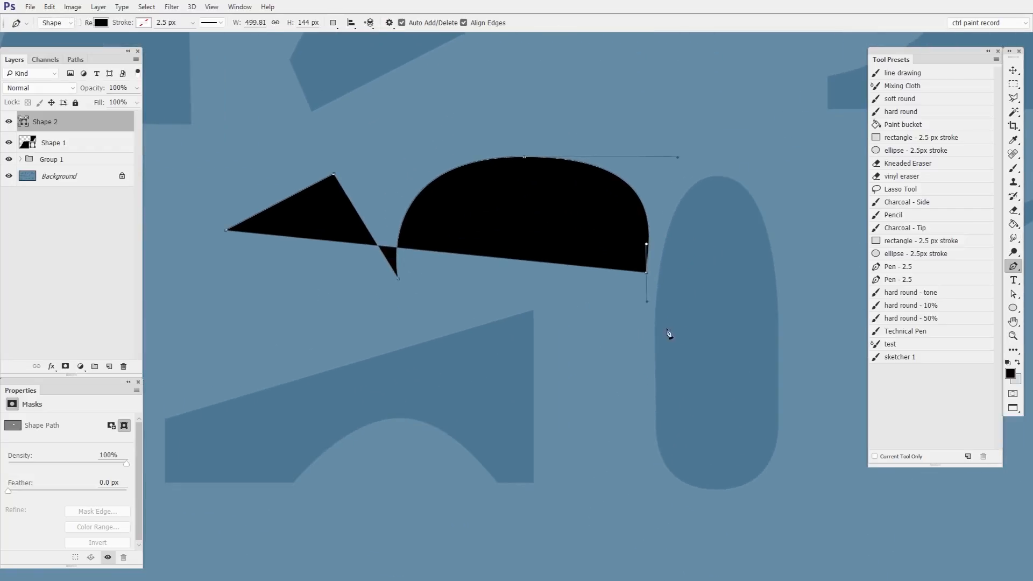
left_click_drag(676, 159, 653, 117)
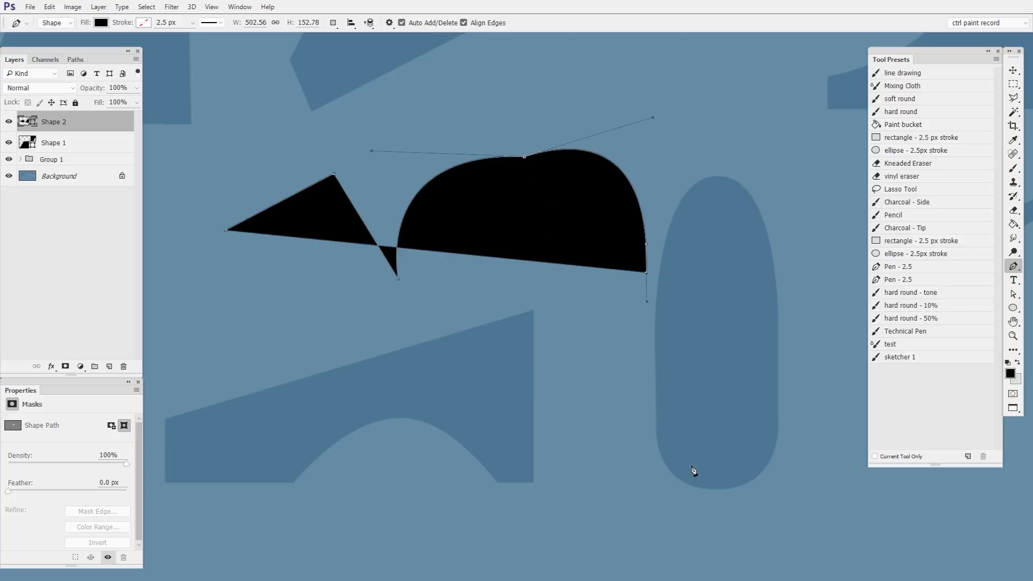
left_click_drag(744, 413, 556, 383)
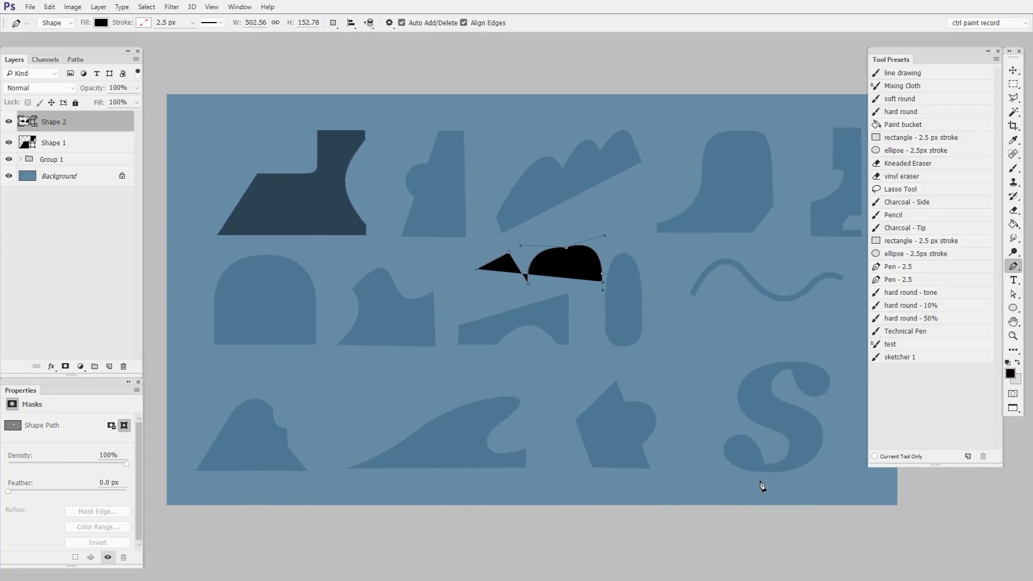
left_click_drag(703, 341, 524, 405)
left_click_drag(598, 388, 631, 387)
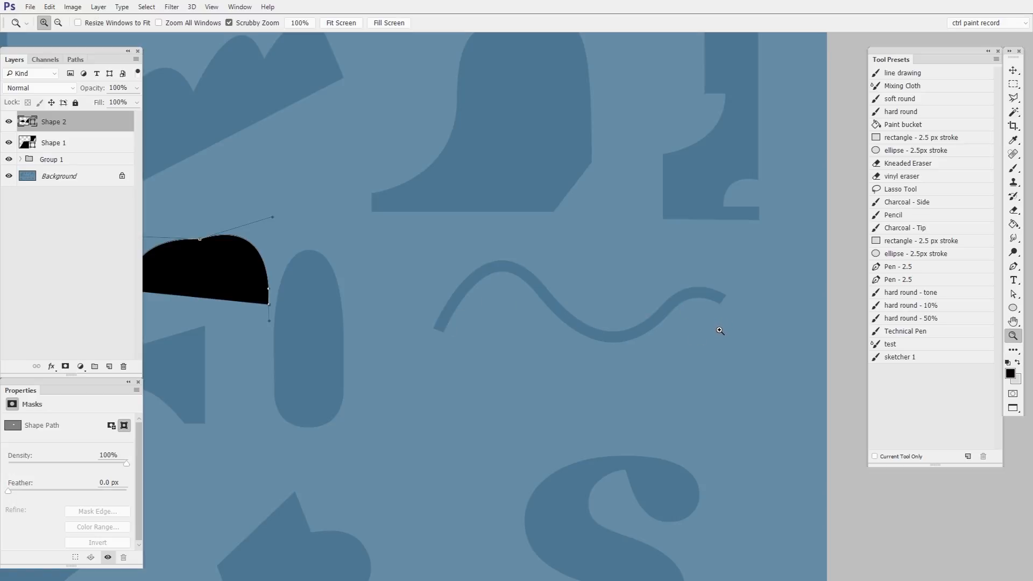
left_click_drag(720, 329, 674, 367)
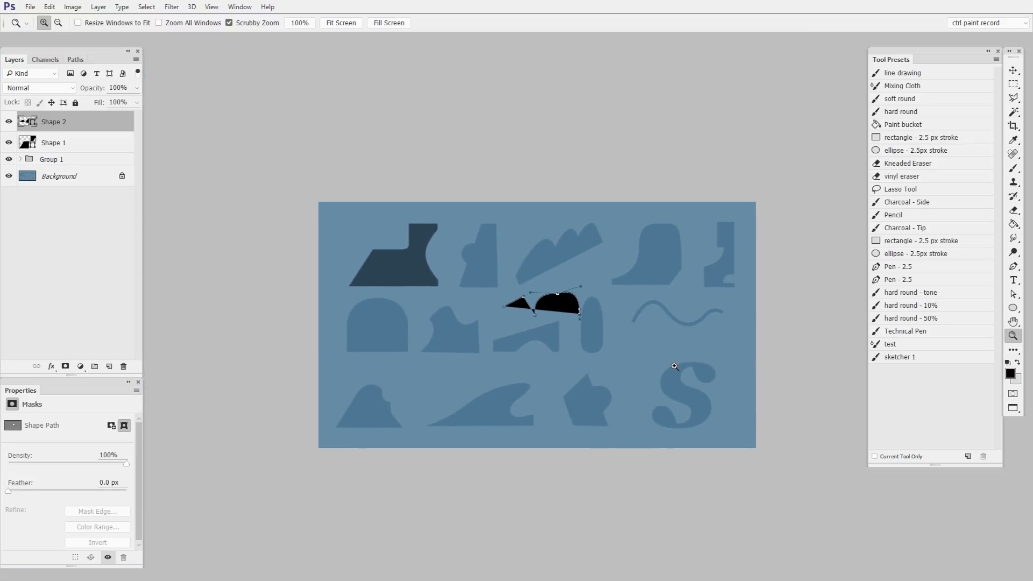